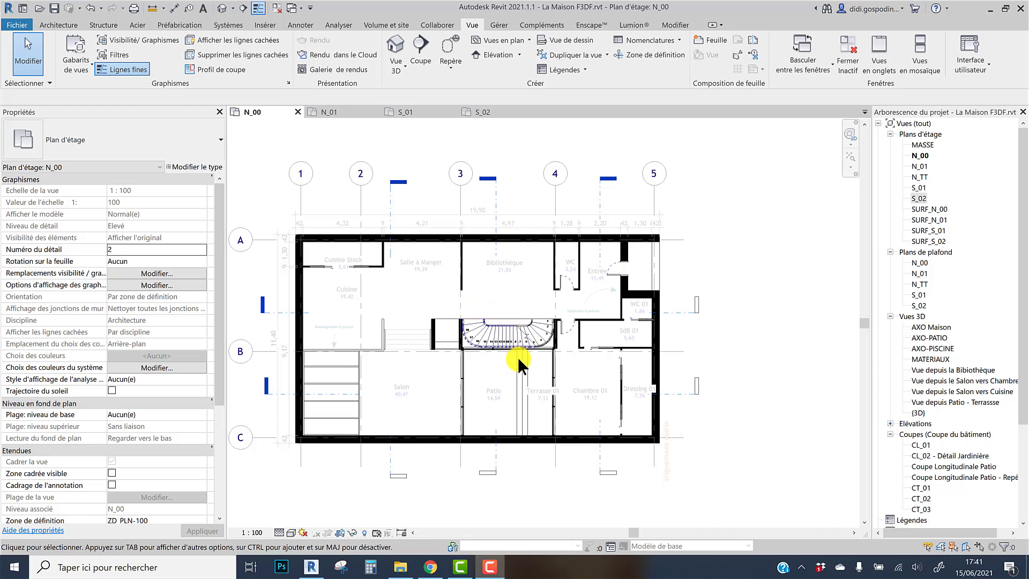
# - Open the by-element graphics override for the curved staircase in plan view N_00 and move its dialog clear of the stair
pyautogui.scroll(3, 533, 339)
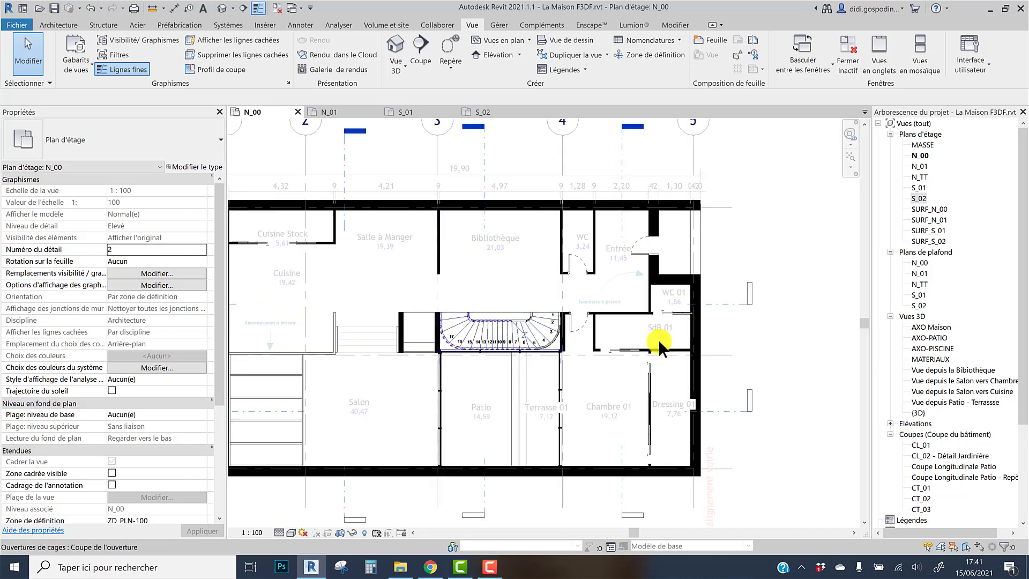
pyautogui.scroll(-1, 697, 326)
pyautogui.moveTo(744, 315); pyautogui.dragTo(768, 301, button='middle')
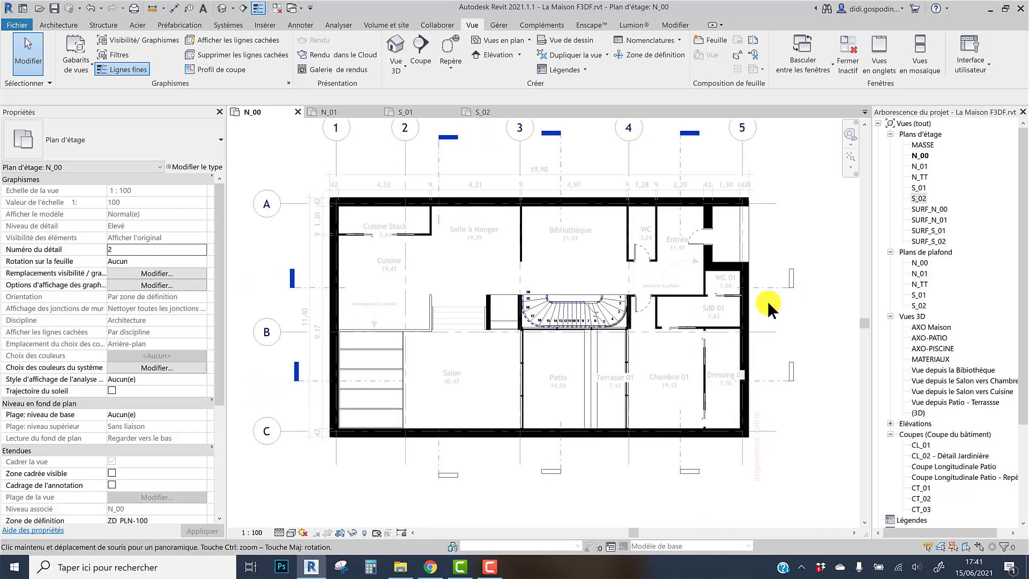
pyautogui.click(619, 314)
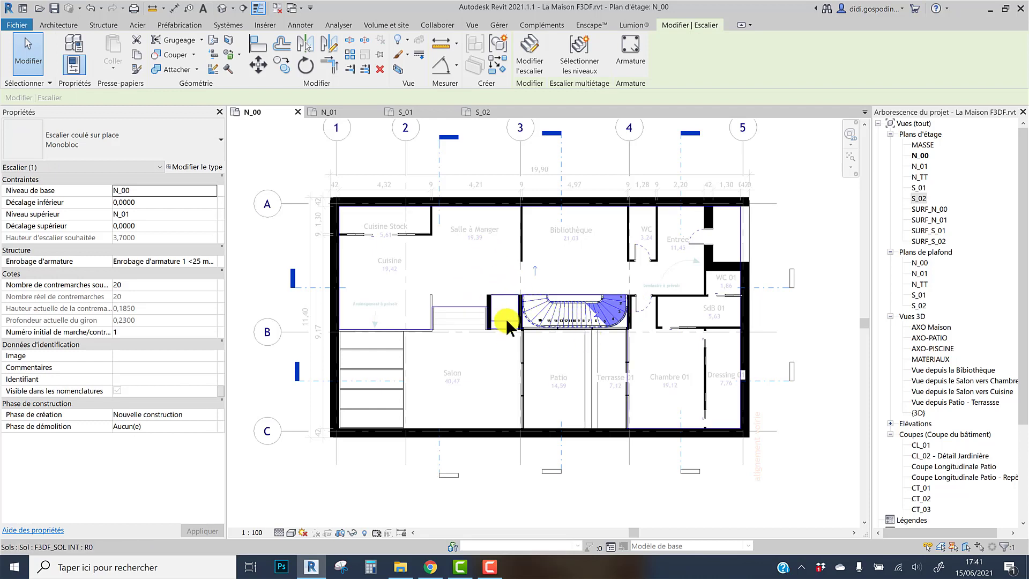
pyautogui.rightClick(615, 313)
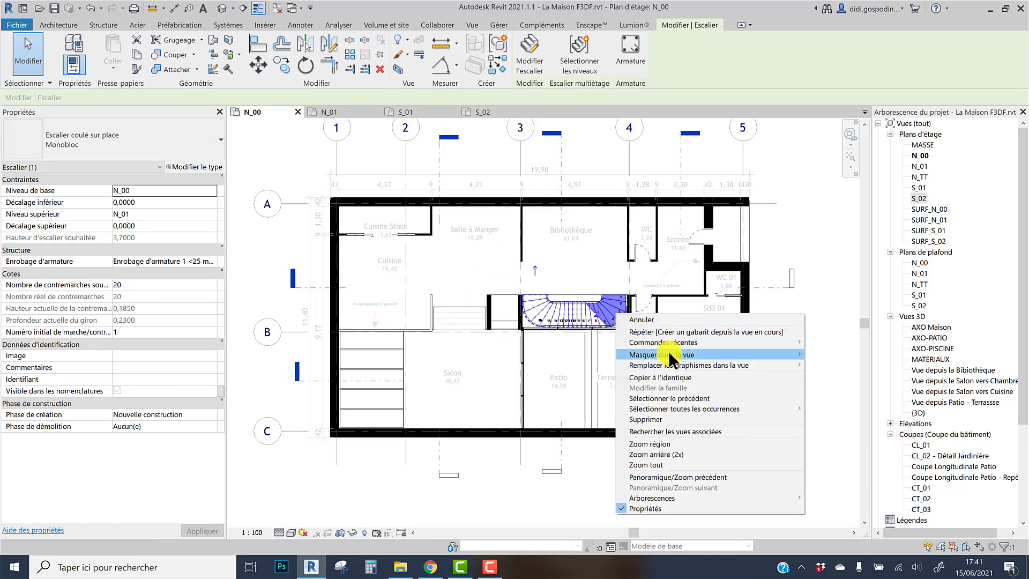
pyautogui.moveTo(671, 359)
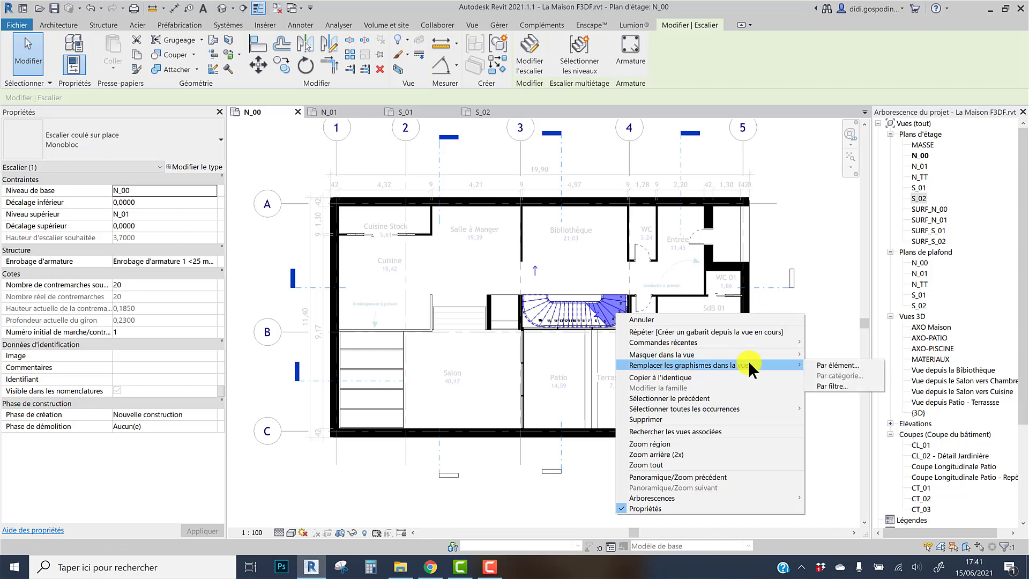
pyautogui.click(844, 362)
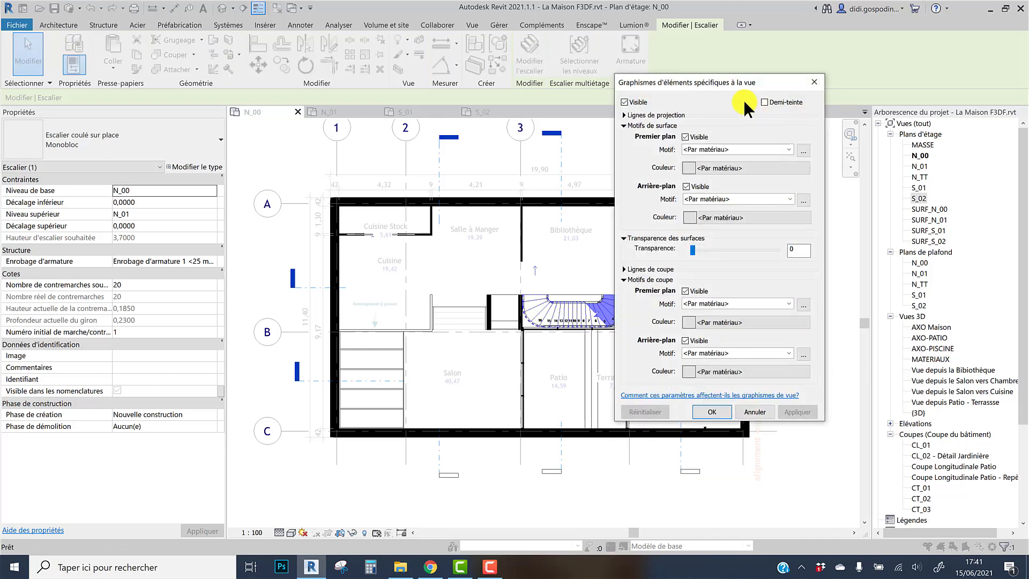
pyautogui.moveTo(742, 84); pyautogui.dragTo(250, 62)
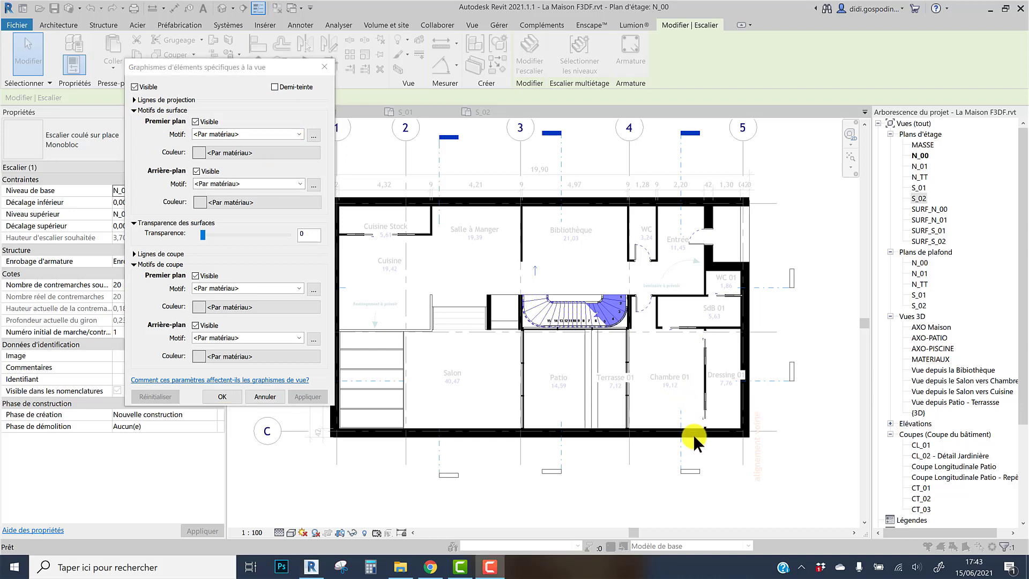
pyautogui.click(806, 226)
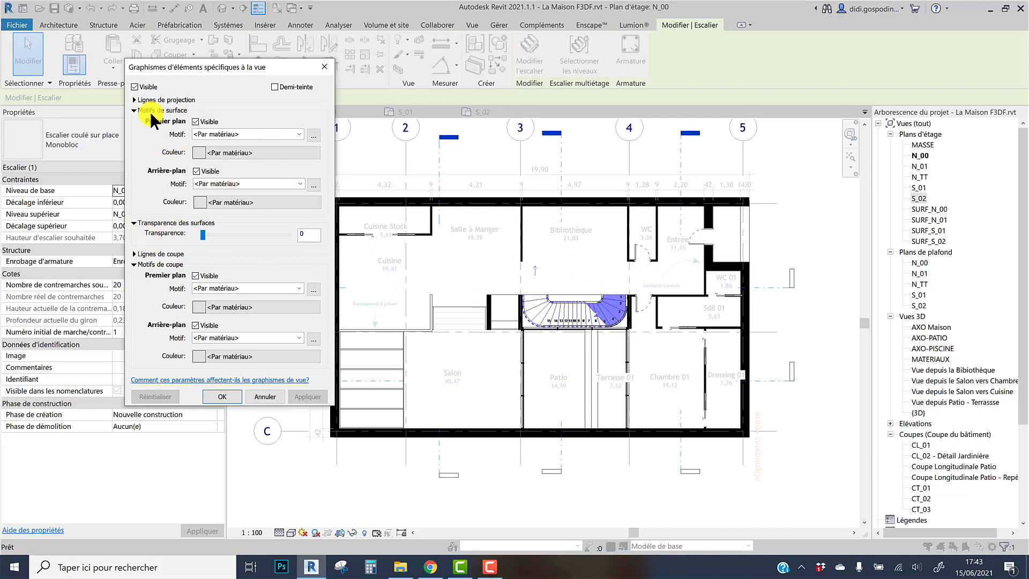
# - Collapse the expanded override sections, then set the staircase's projection line colour to red (Rouge) and apply it
pyautogui.click(134, 109)
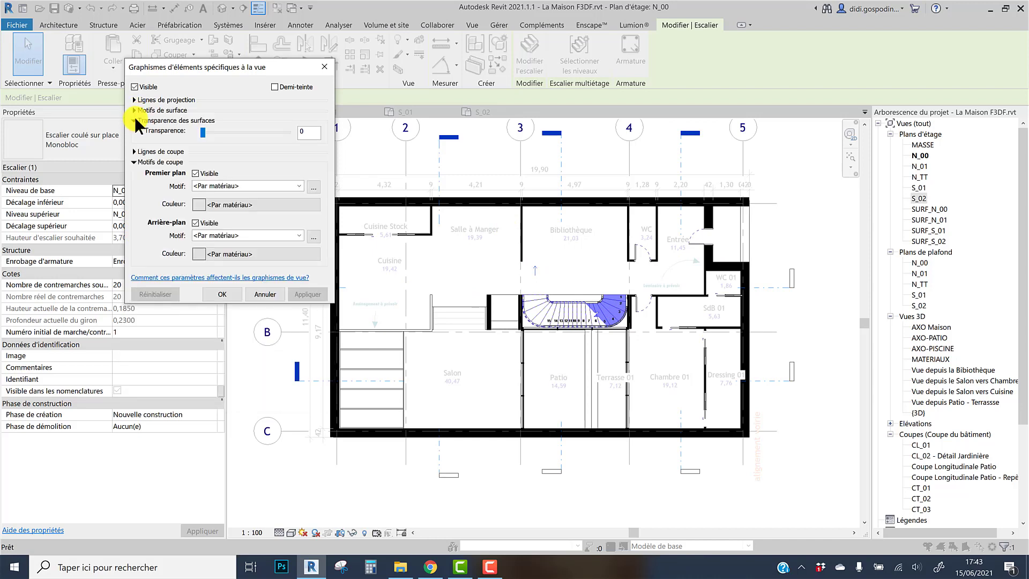
pyautogui.click(134, 119)
pyautogui.click(134, 140)
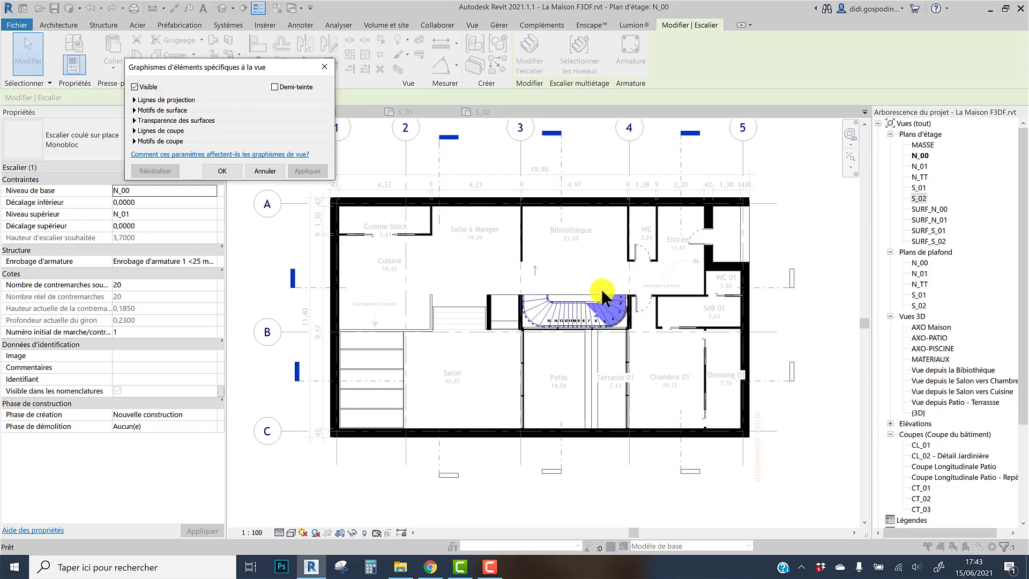
pyautogui.click(134, 99)
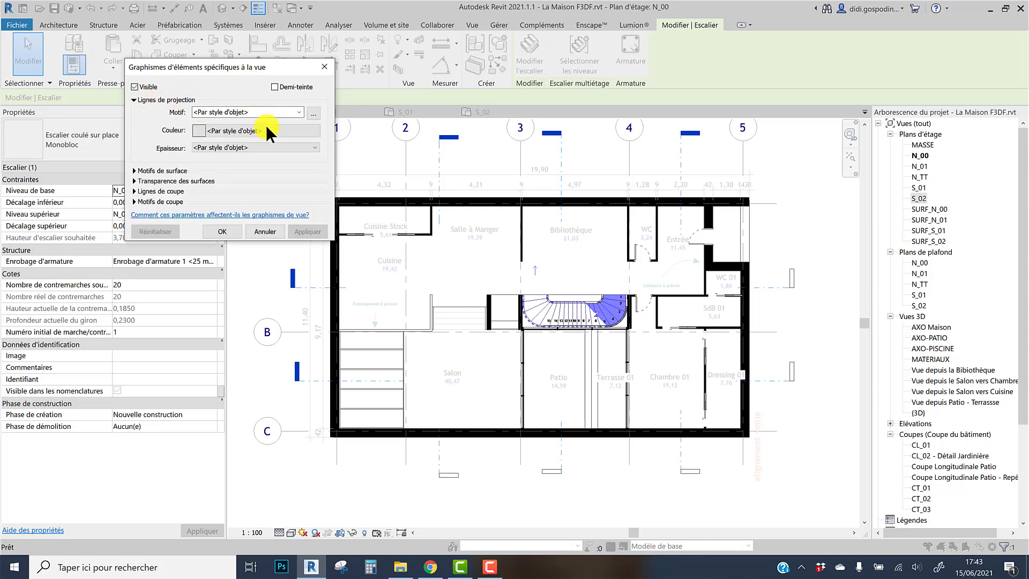
pyautogui.click(293, 133)
pyautogui.click(124, 164)
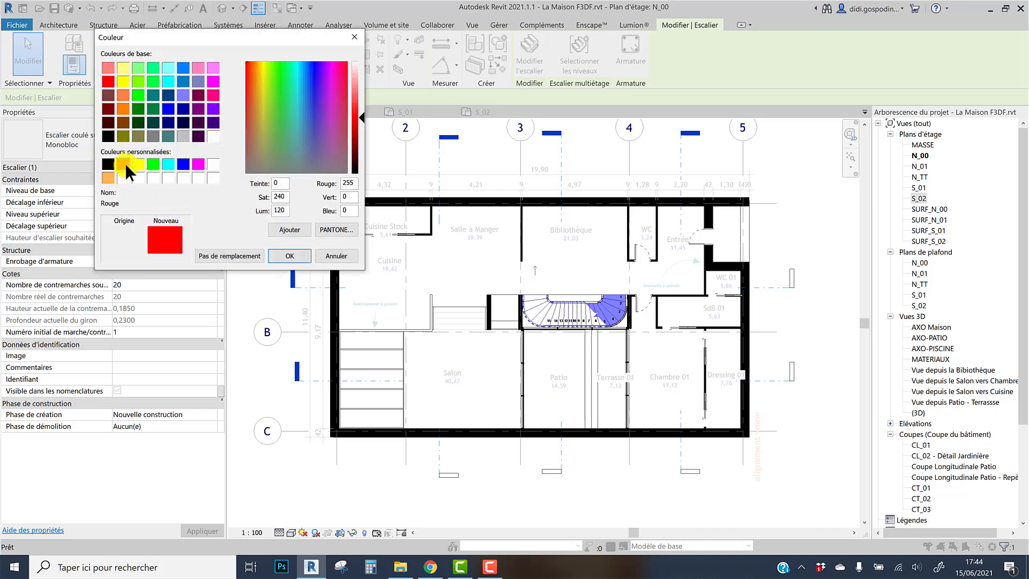
pyautogui.click(287, 252)
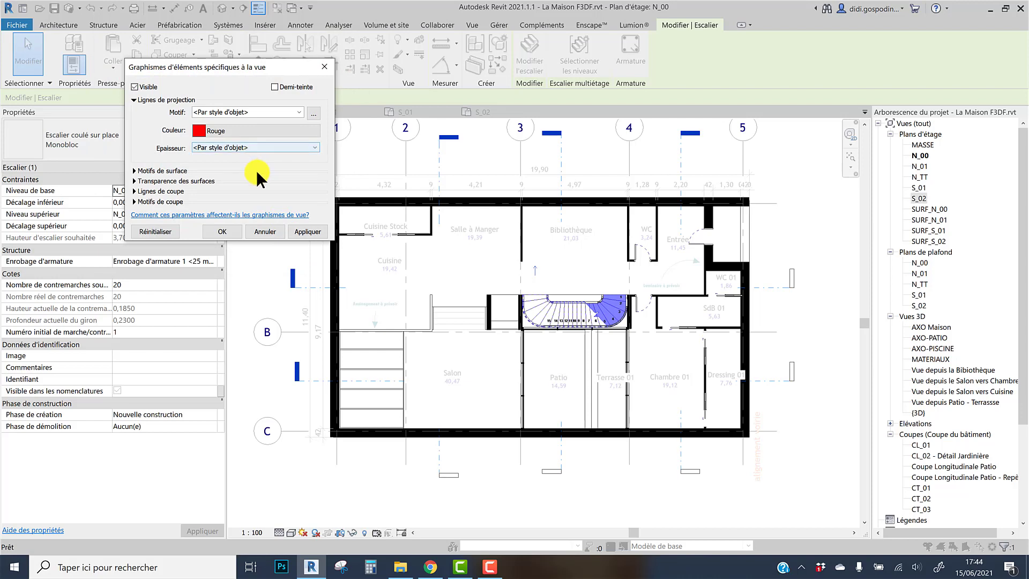
pyautogui.click(303, 230)
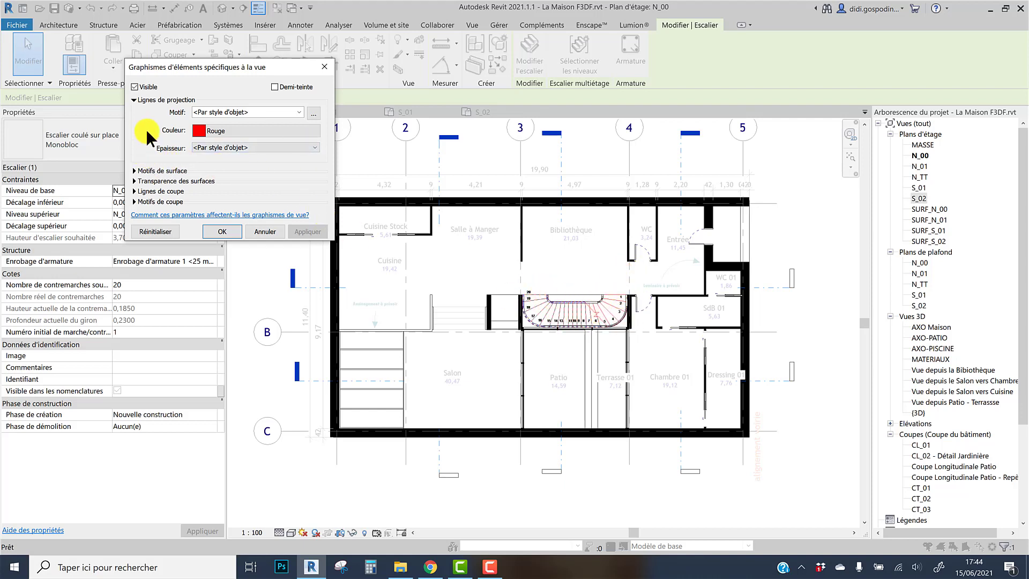
# - Override the staircase's foreground surface pattern with a solid fill in yellow (Jaune), accept the overrides and deselect the stair
pyautogui.click(134, 100)
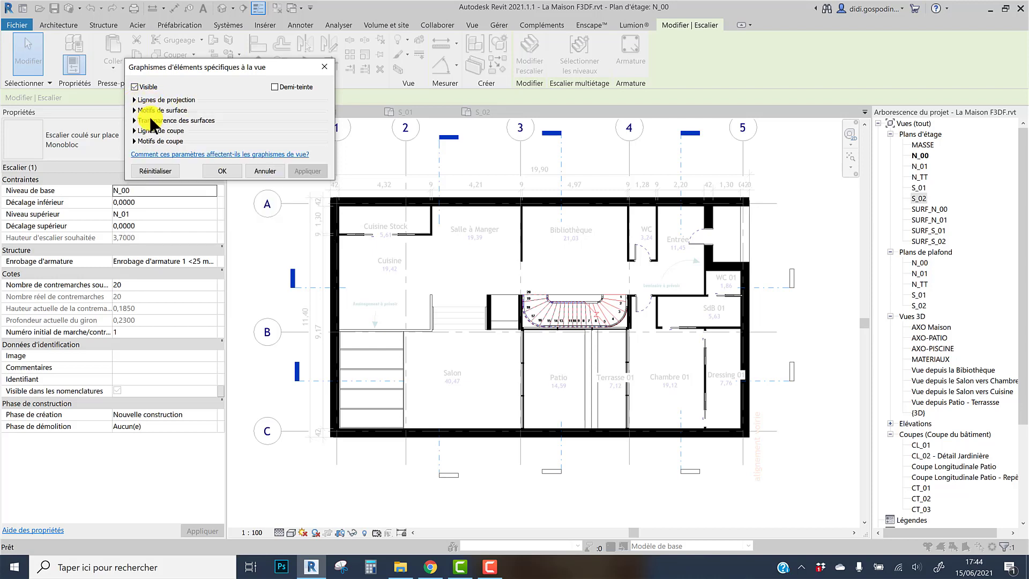
pyautogui.click(134, 100)
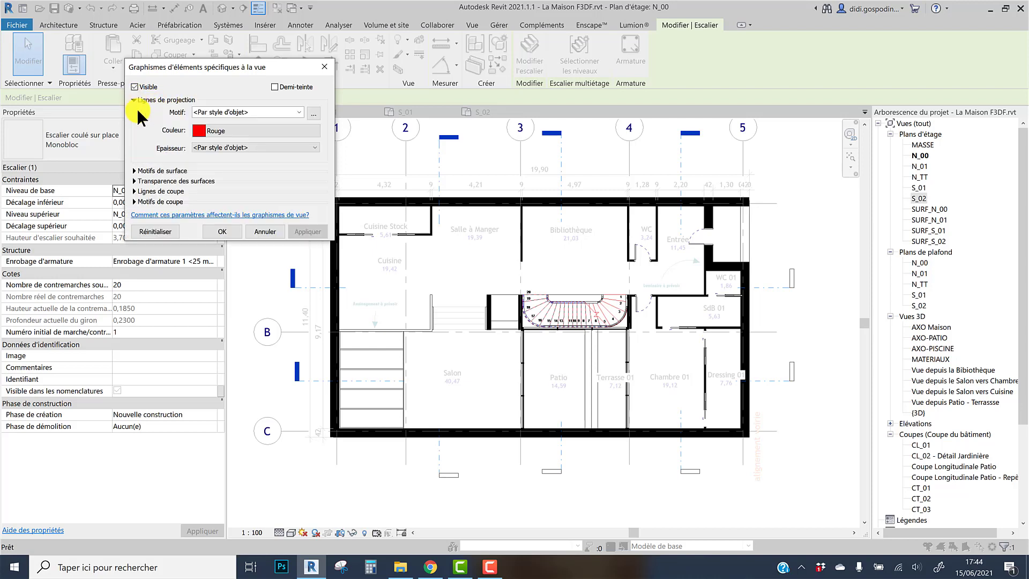
pyautogui.click(135, 171)
pyautogui.click(135, 284)
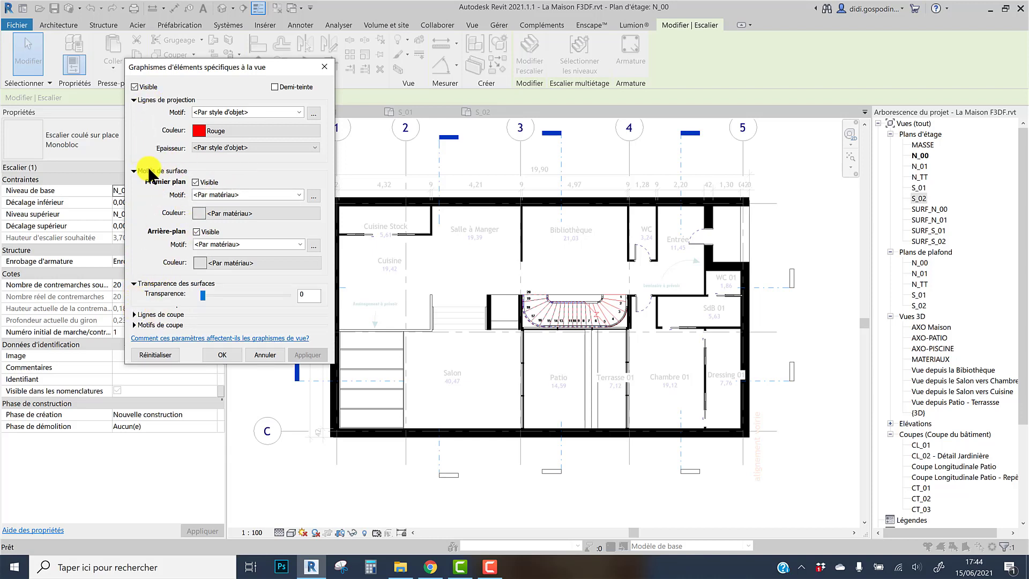
pyautogui.click(294, 193)
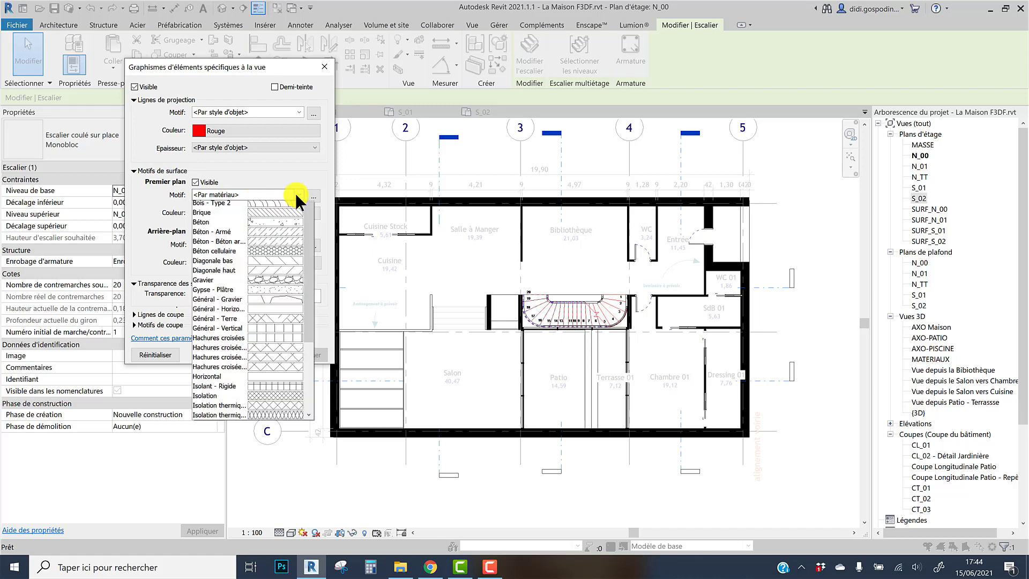
pyautogui.click(280, 213)
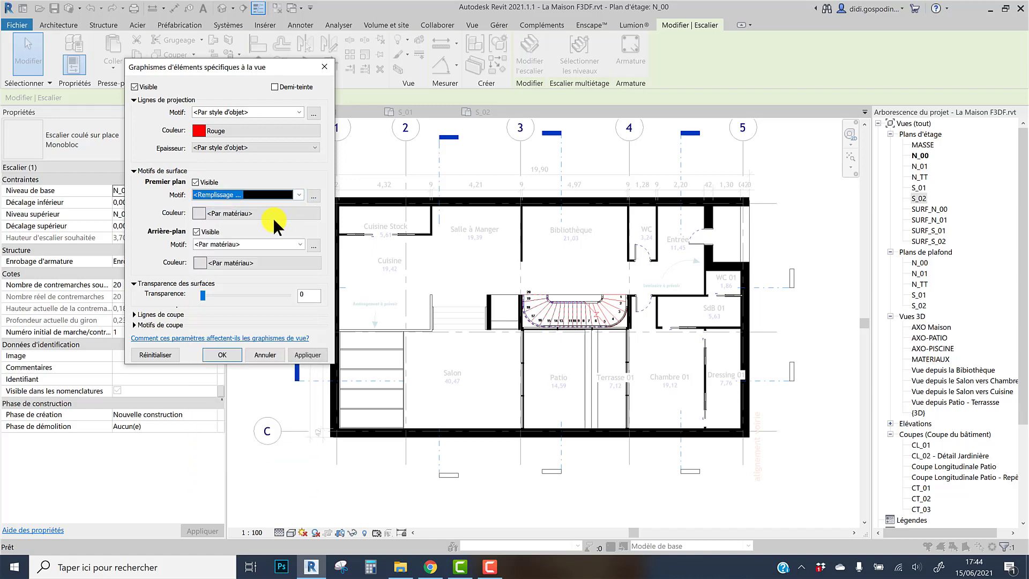
pyautogui.click(220, 213)
pyautogui.click(141, 225)
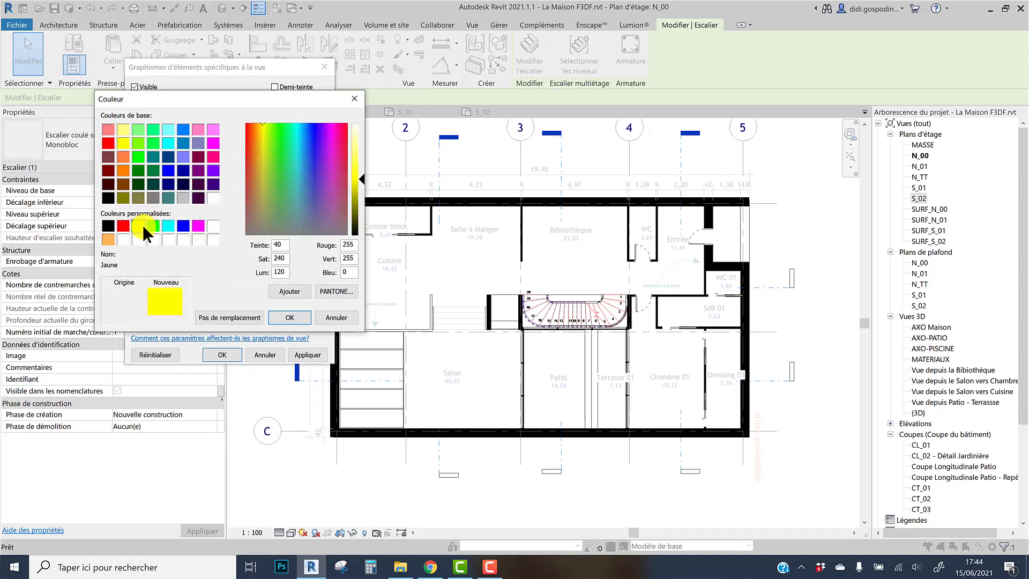
pyautogui.click(304, 315)
pyautogui.click(326, 354)
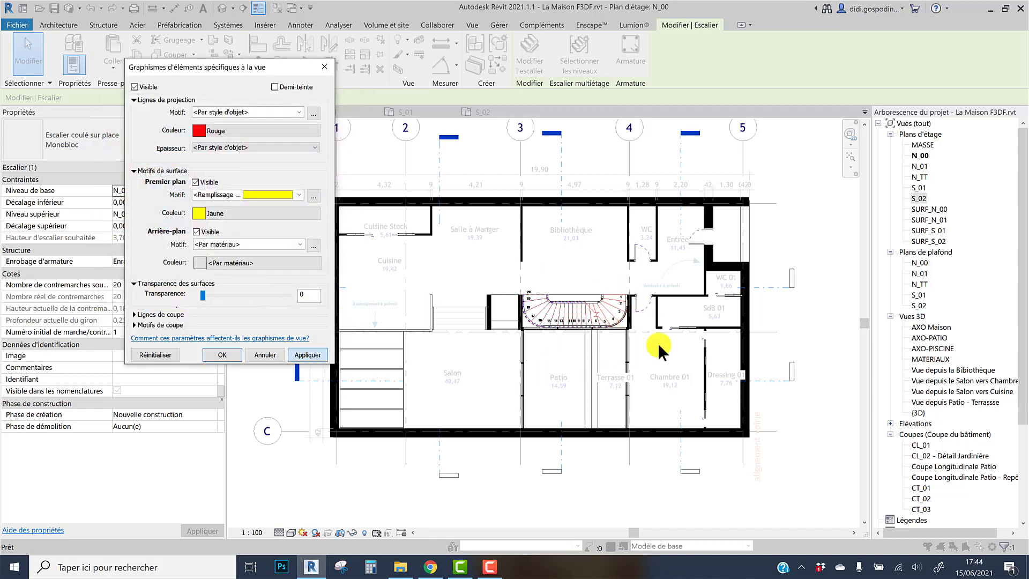
pyautogui.click(234, 354)
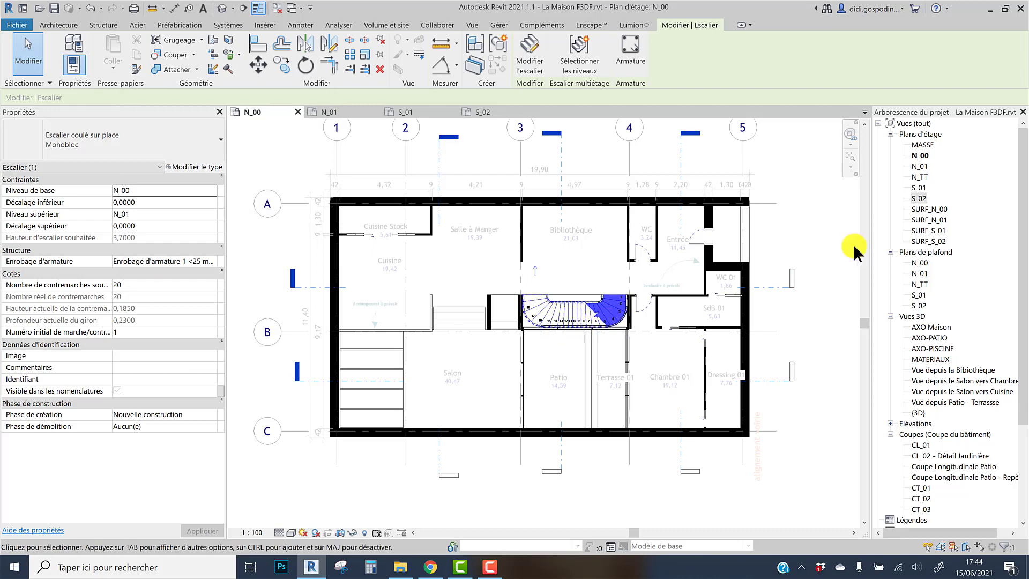
pyautogui.press('Escape')
pyautogui.scroll(3, 620, 295)
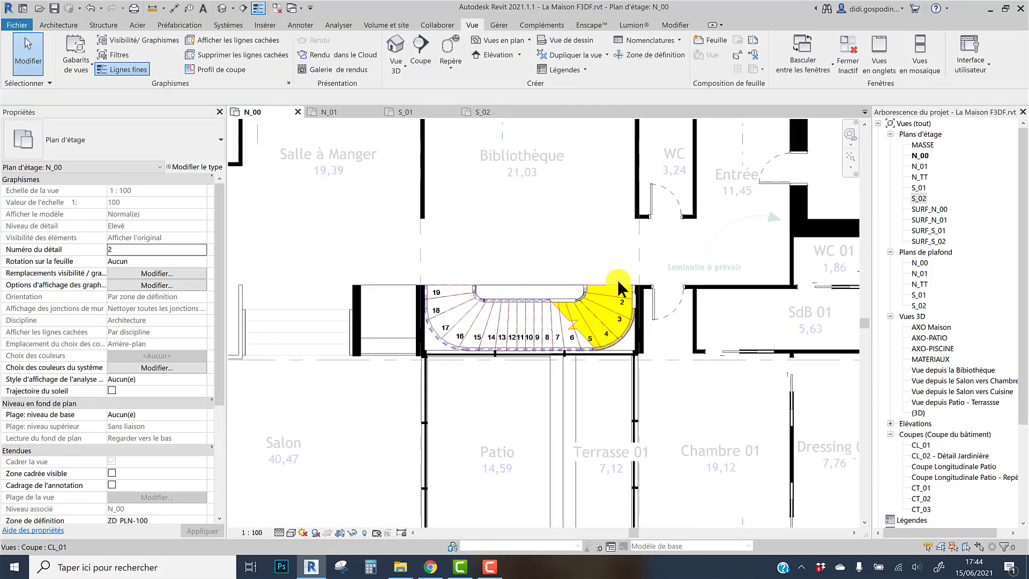
pyautogui.scroll(1, 396, 300)
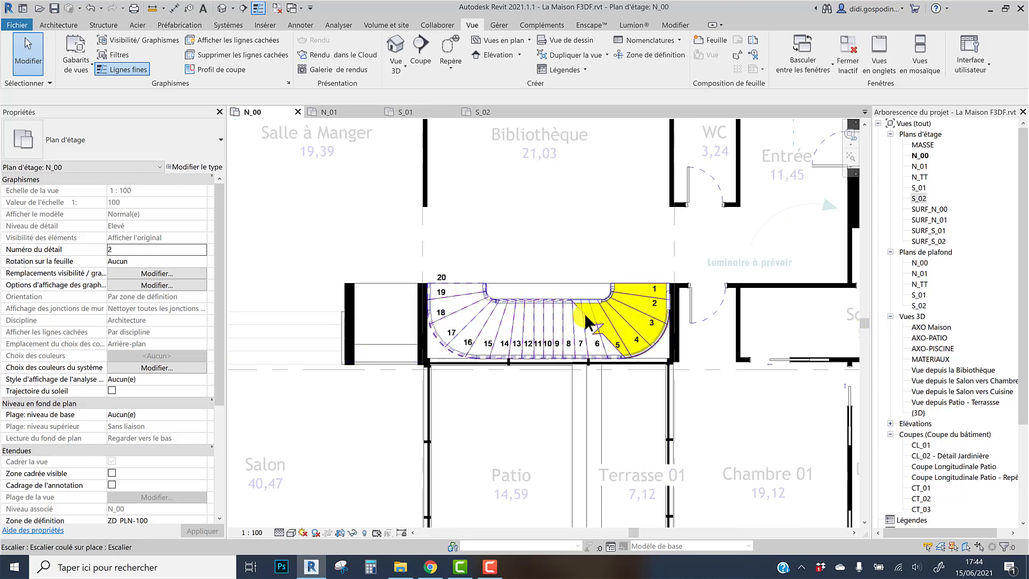
pyautogui.click(581, 318)
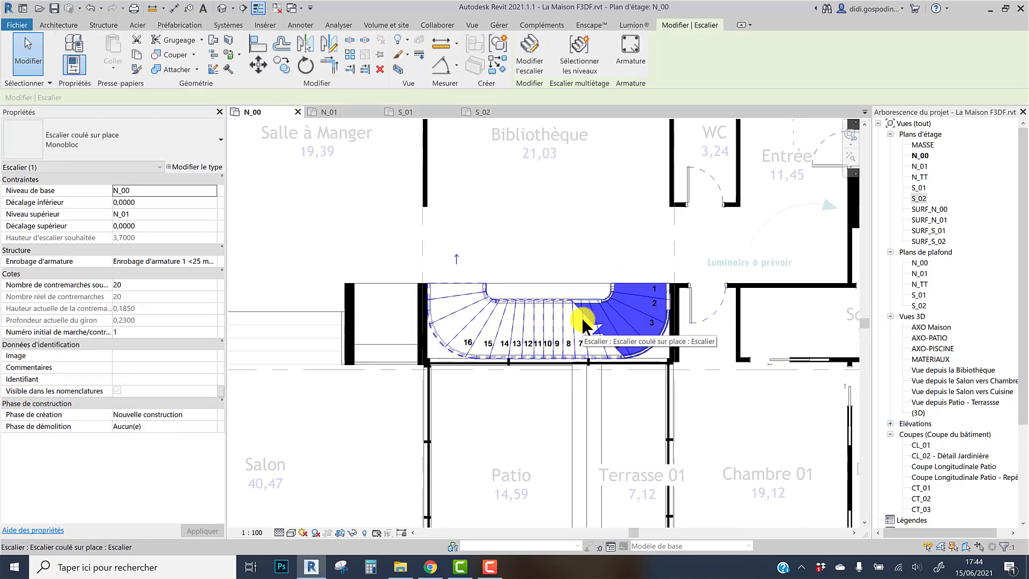
pyautogui.click(572, 310)
pyautogui.press('Escape')
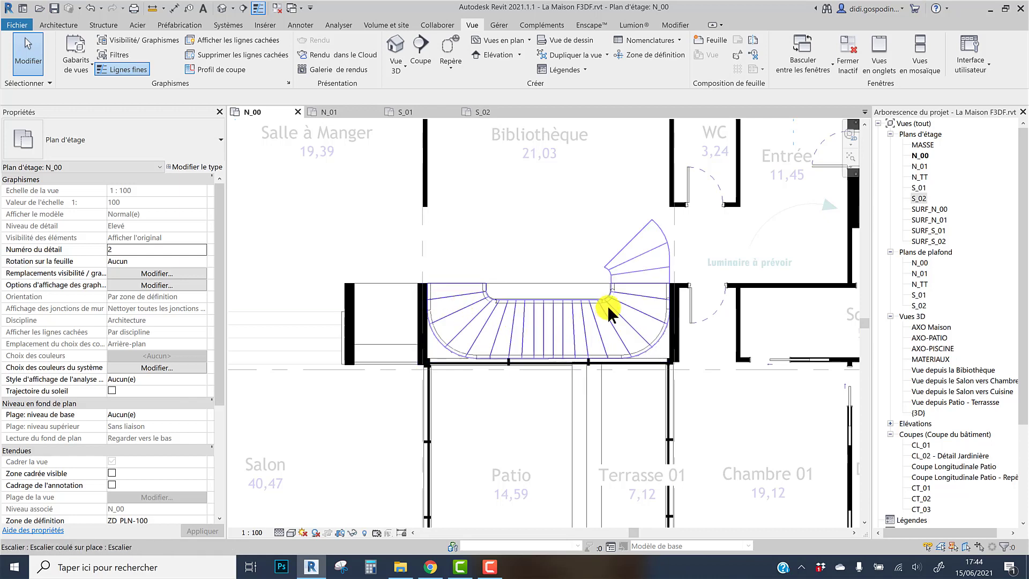
pyautogui.doubleClick(580, 305)
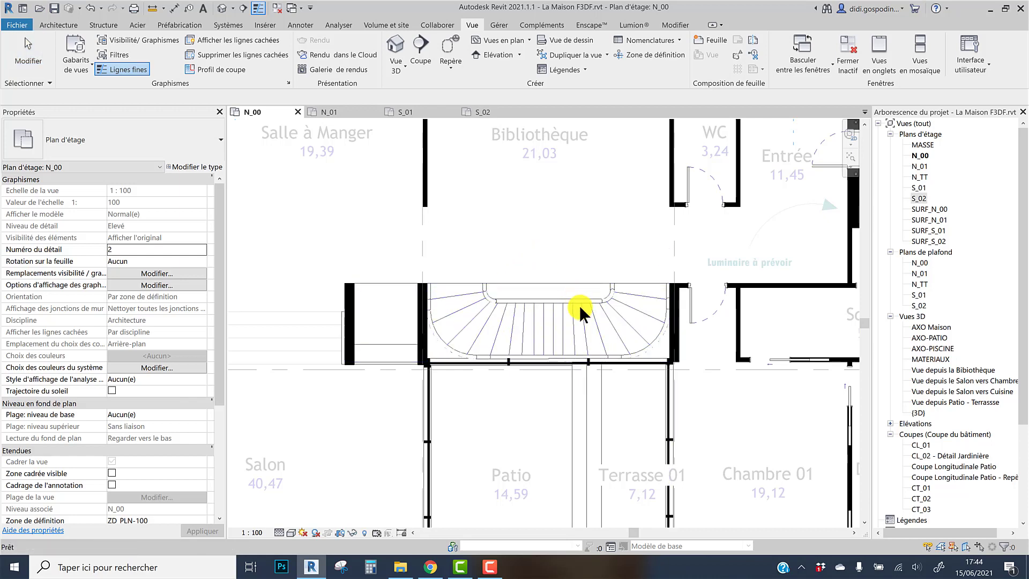
# - Review the staircase's by-element graphics overrides, collapsing the projection line, surface pattern and cut pattern sections, then close them and deselect the stair
pyautogui.click(500, 321)
pyautogui.rightClick(499, 323)
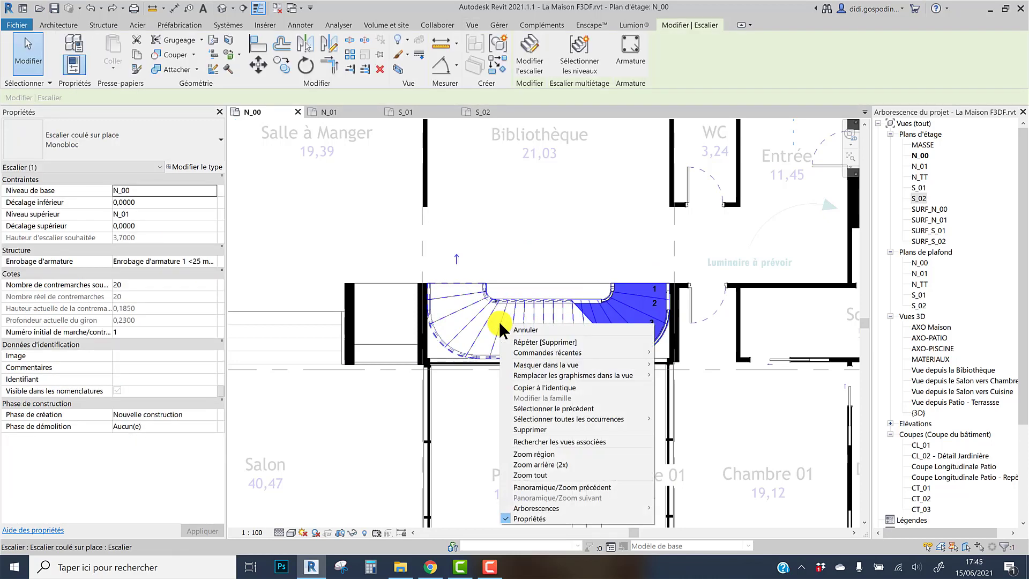
pyautogui.moveTo(571, 370)
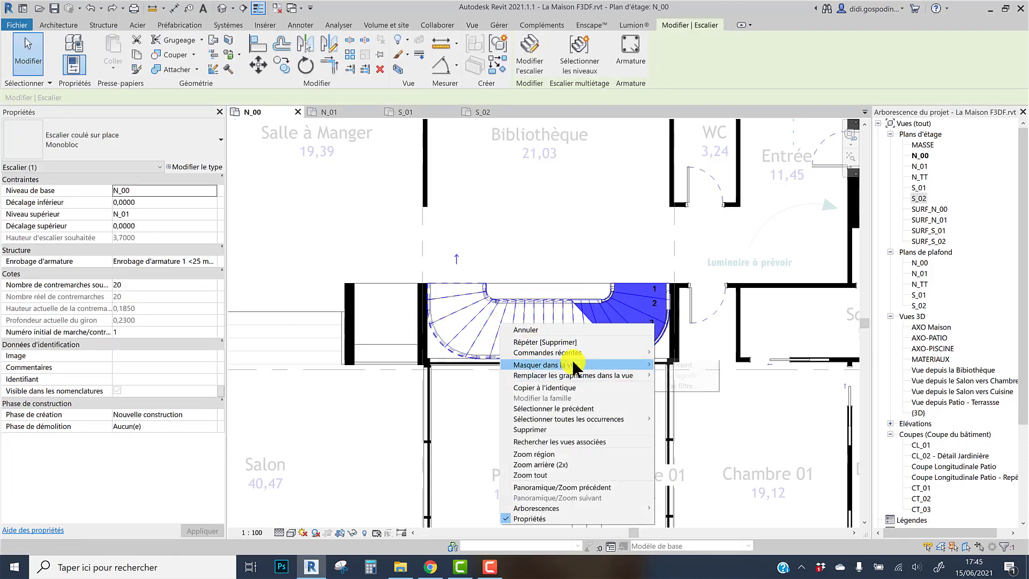
pyautogui.moveTo(646, 365)
pyautogui.click(689, 386)
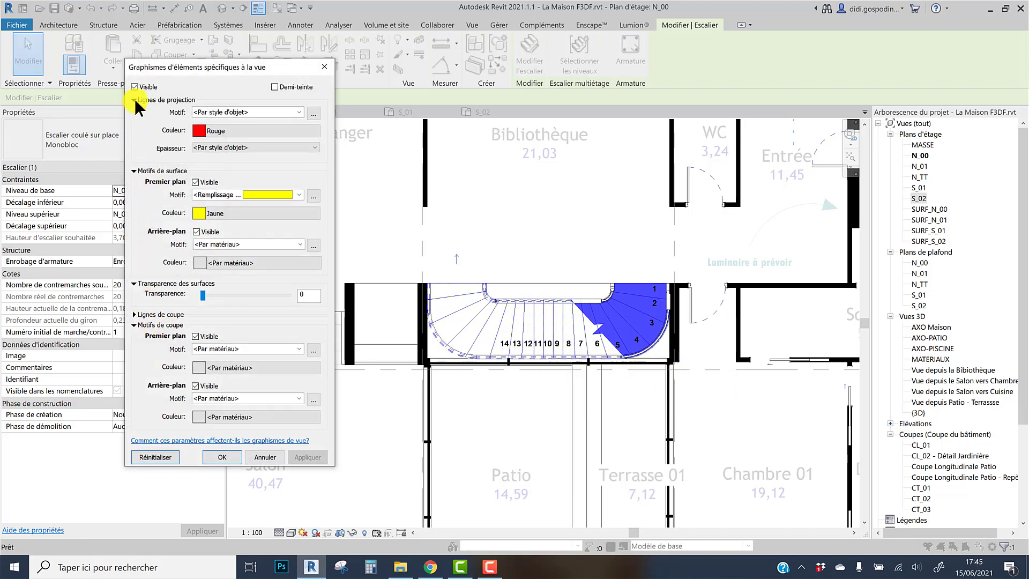
pyautogui.click(134, 98)
pyautogui.click(134, 111)
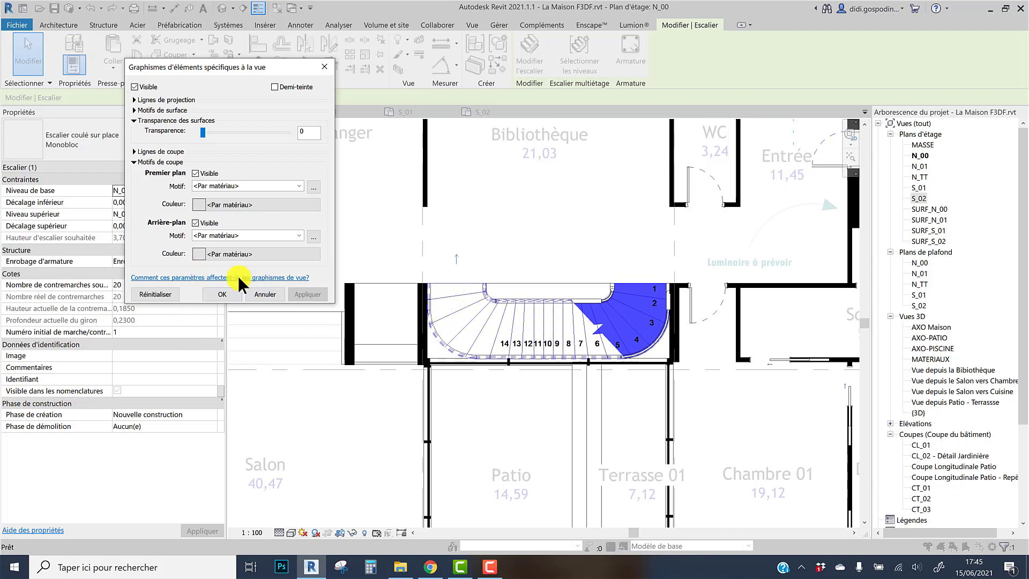
pyautogui.click(134, 161)
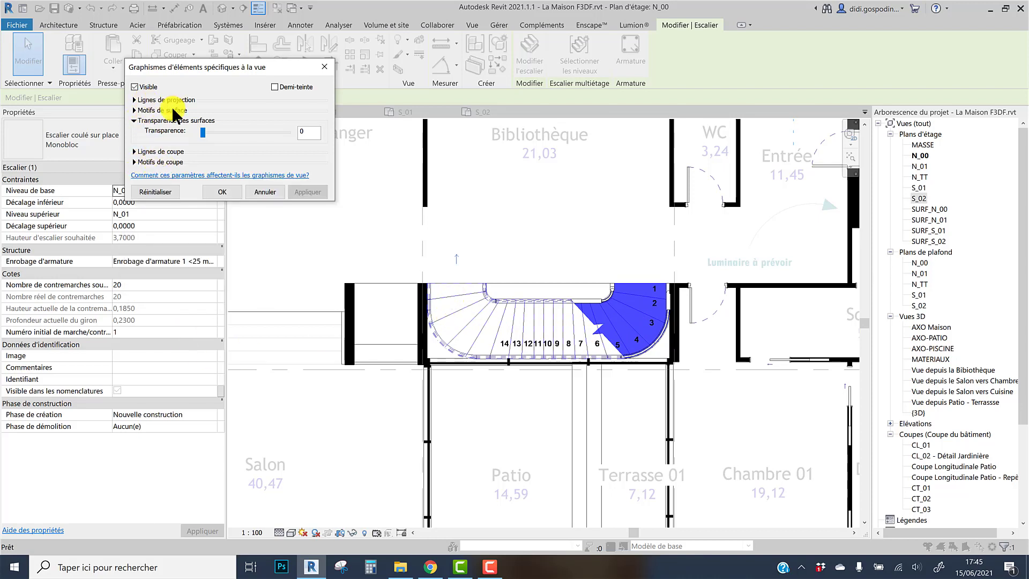
pyautogui.click(229, 192)
pyautogui.scroll(-3, 692, 339)
pyautogui.press('Escape')
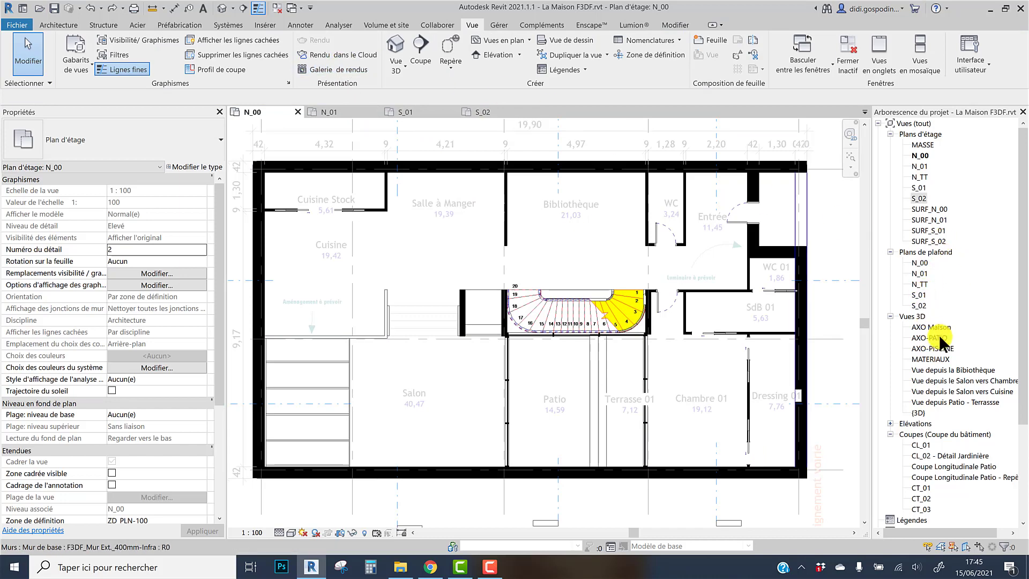
# - Open the MATERIAUX 3D view to show the stone-clad exterior wall
pyautogui.doubleClick(935, 359)
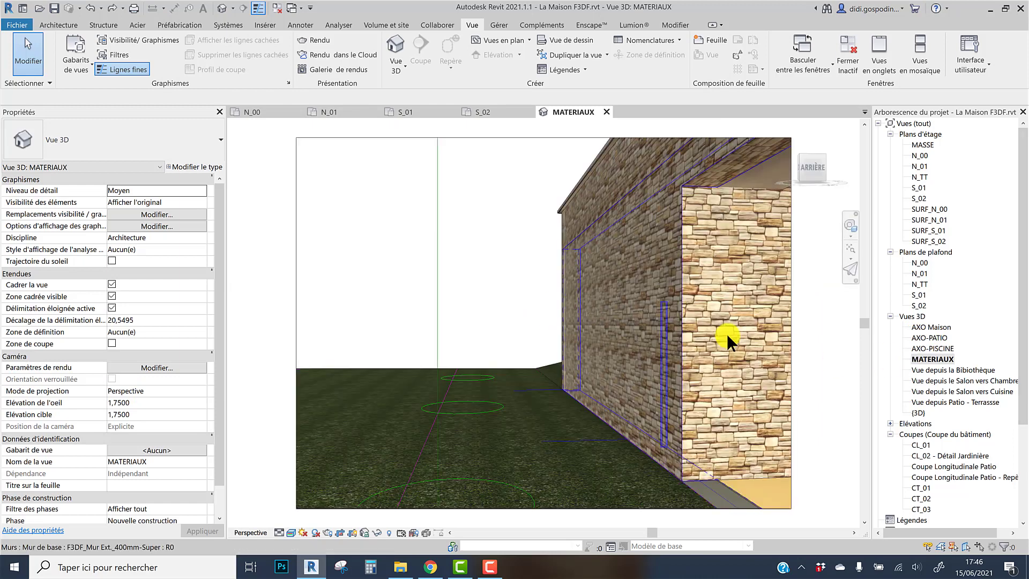
pyautogui.moveTo(678, 330); pyautogui.dragTo(585, 325, button='middle')
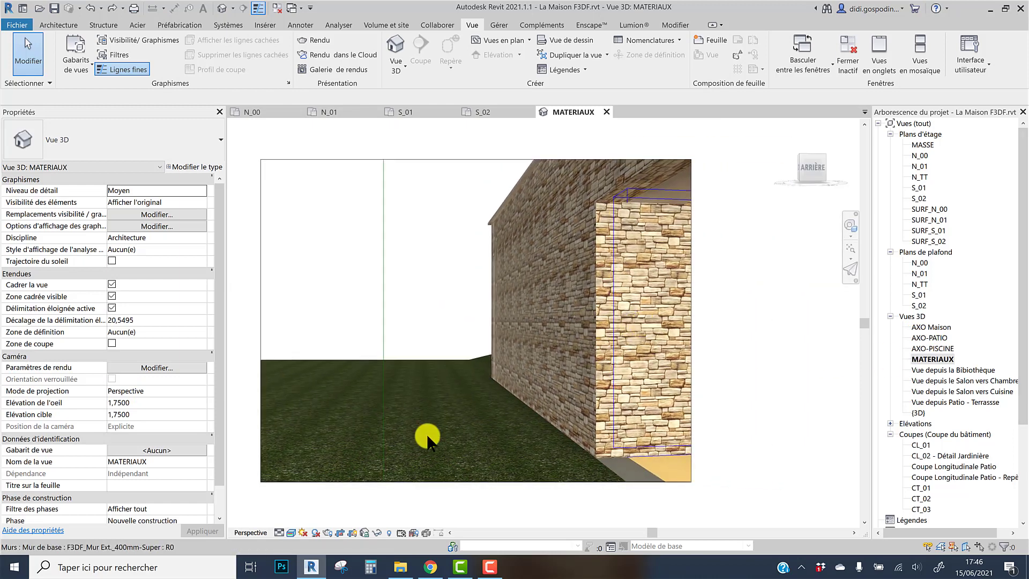
# - Switch the MATERIAUX view from realistic to a shaded visual style and widen its crop region on the right to show the whole stone wall
pyautogui.click(291, 533)
pyautogui.click(308, 499)
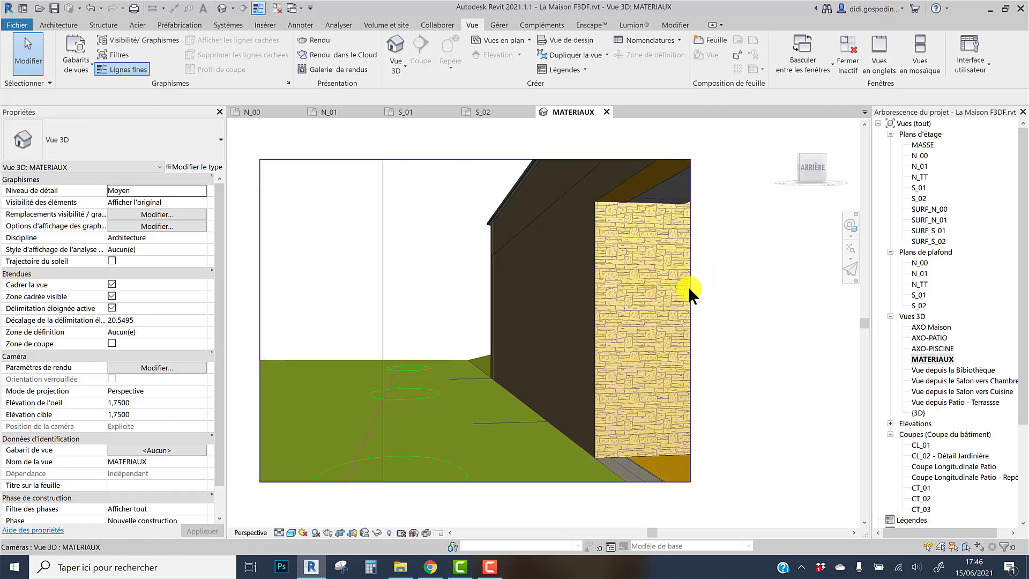
pyautogui.click(699, 315)
pyautogui.moveTo(689, 320); pyautogui.dragTo(781, 325)
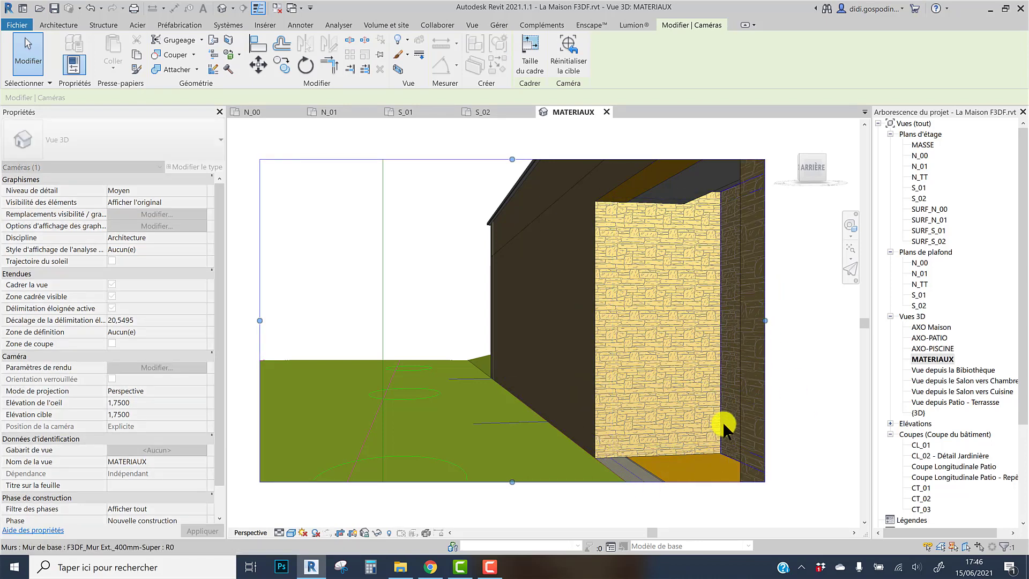
# - Override the recessed stone-clad exterior wall's graphics by element with a surface transparency of 68, accept it and deselect the wall
pyautogui.click(682, 328)
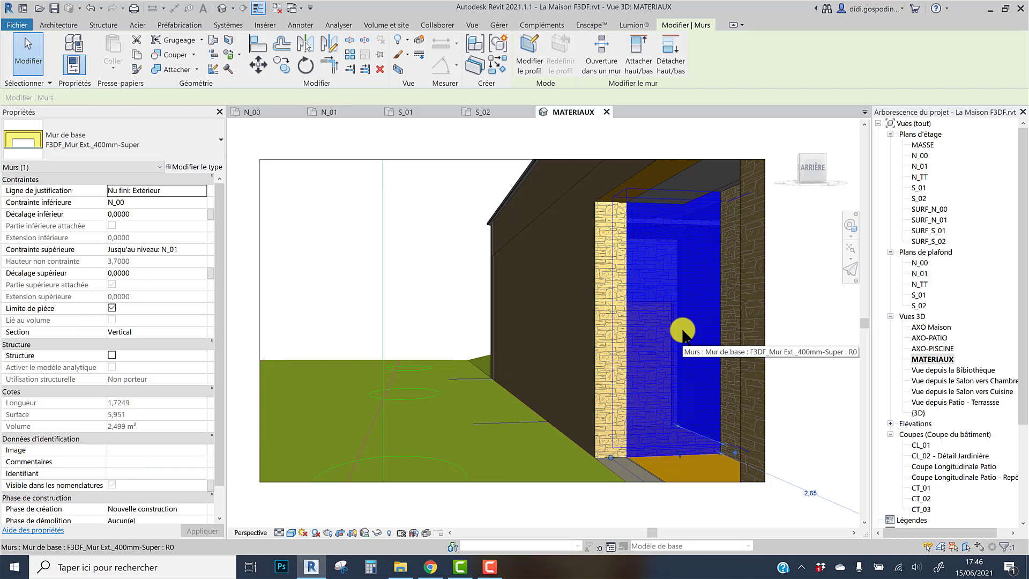
pyautogui.rightClick(684, 333)
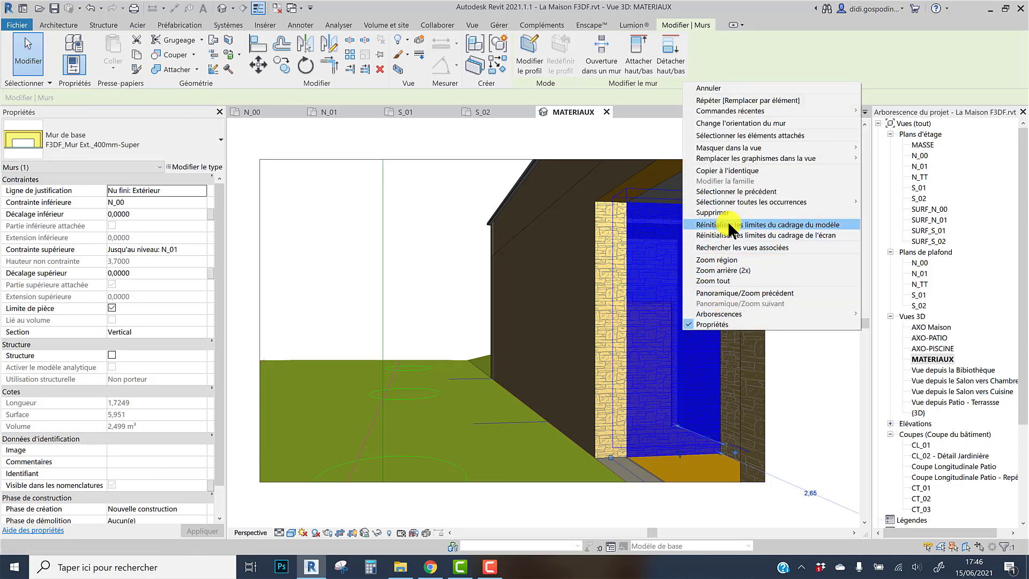
pyautogui.moveTo(757, 158)
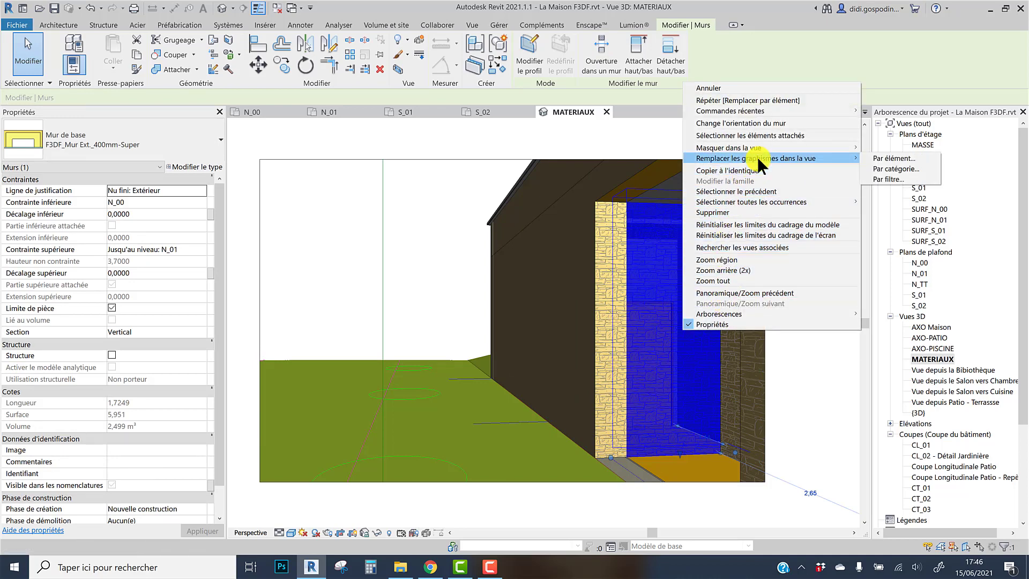
pyautogui.click(902, 157)
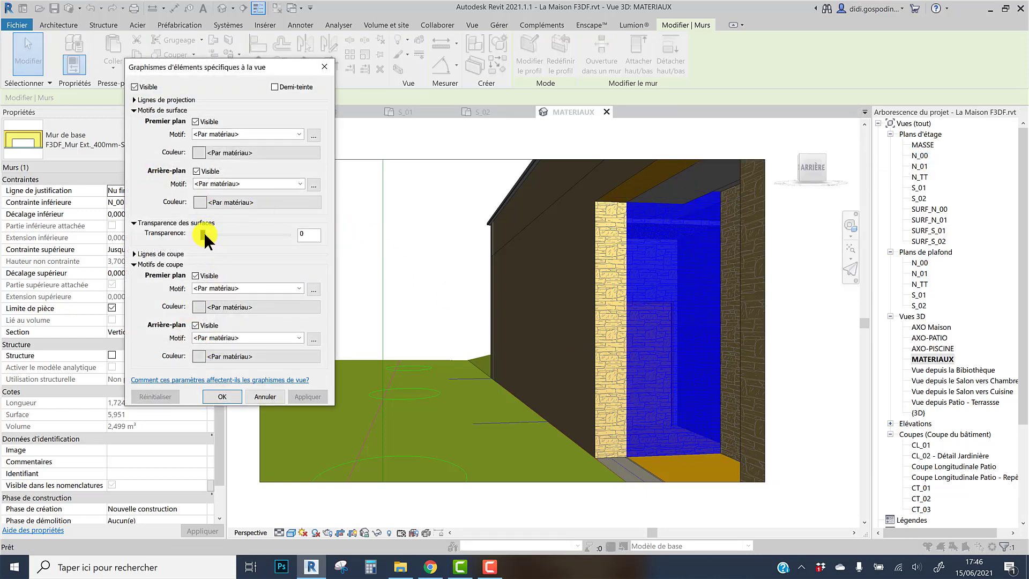
pyautogui.moveTo(204, 234); pyautogui.dragTo(262, 244)
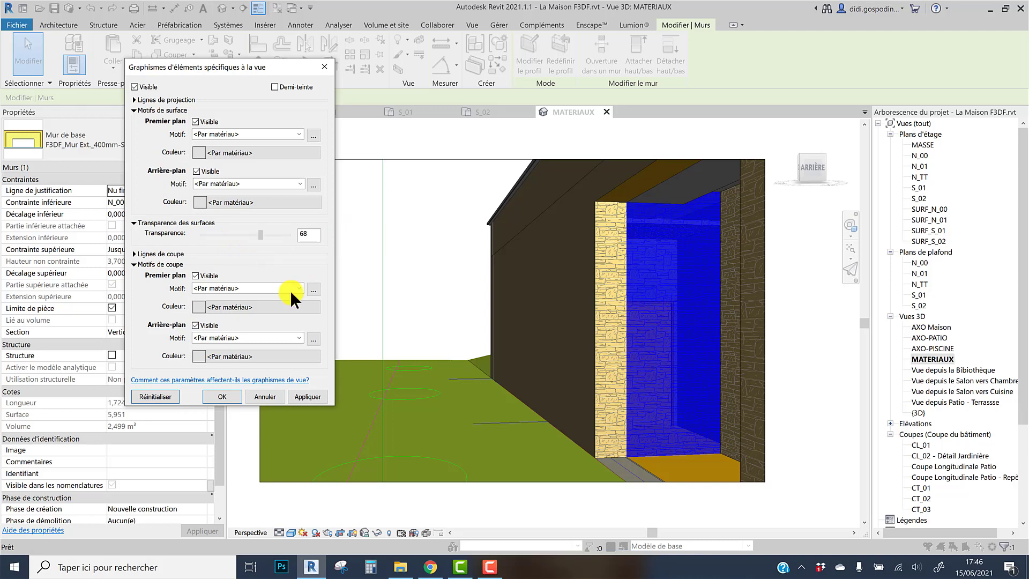
pyautogui.click(308, 397)
pyautogui.click(222, 397)
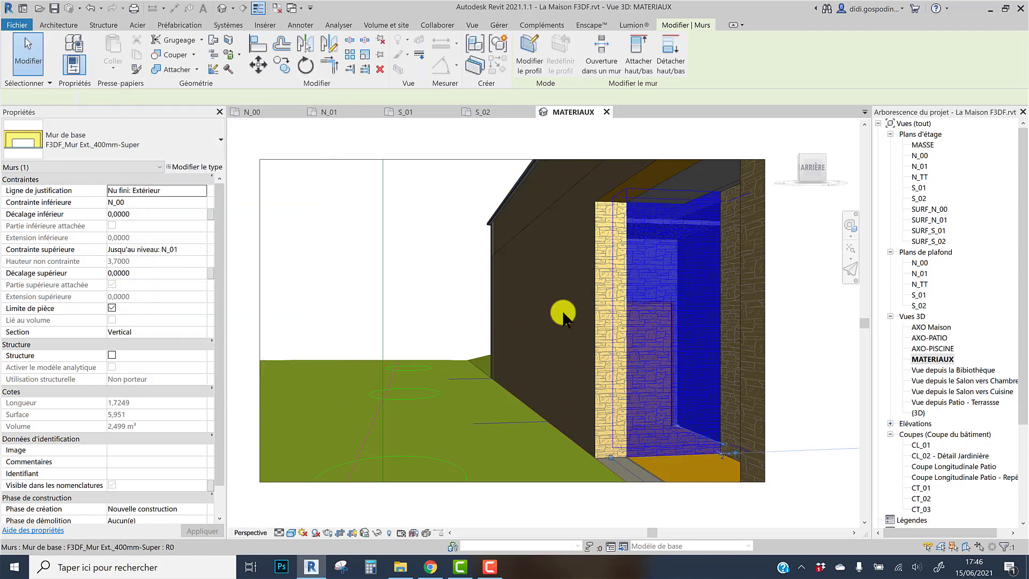
pyautogui.click(477, 142)
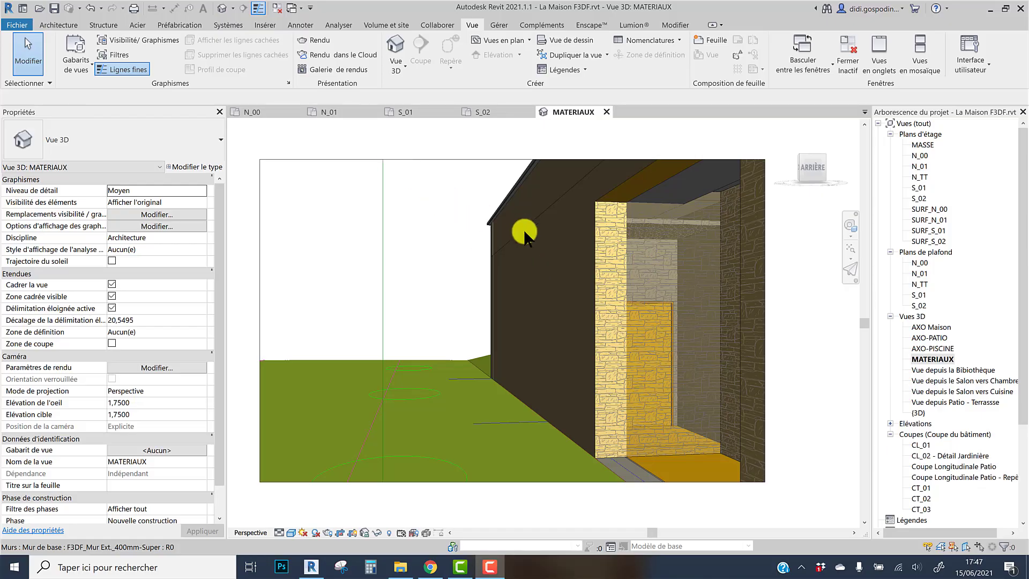
# - Return to the N_00 floor plan containing the overridden staircase
pyautogui.click(271, 110)
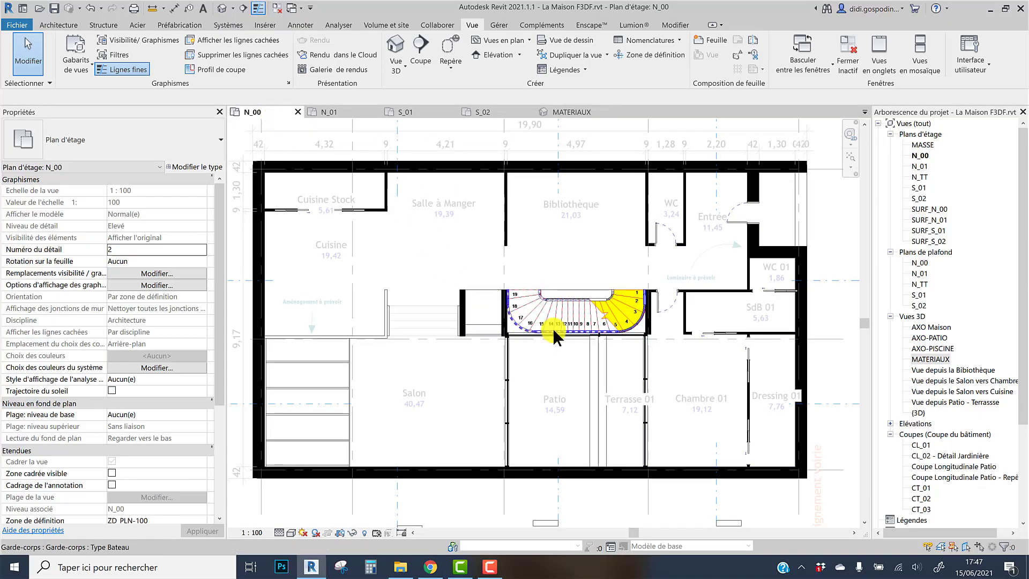